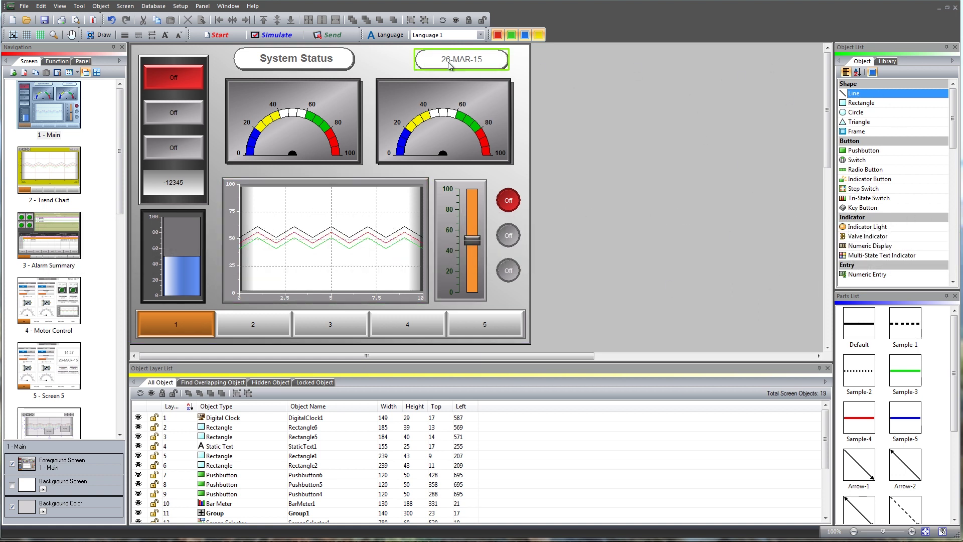
# - Try the Aqua application look, then switch back to the Black look
pyautogui.click(227, 6)
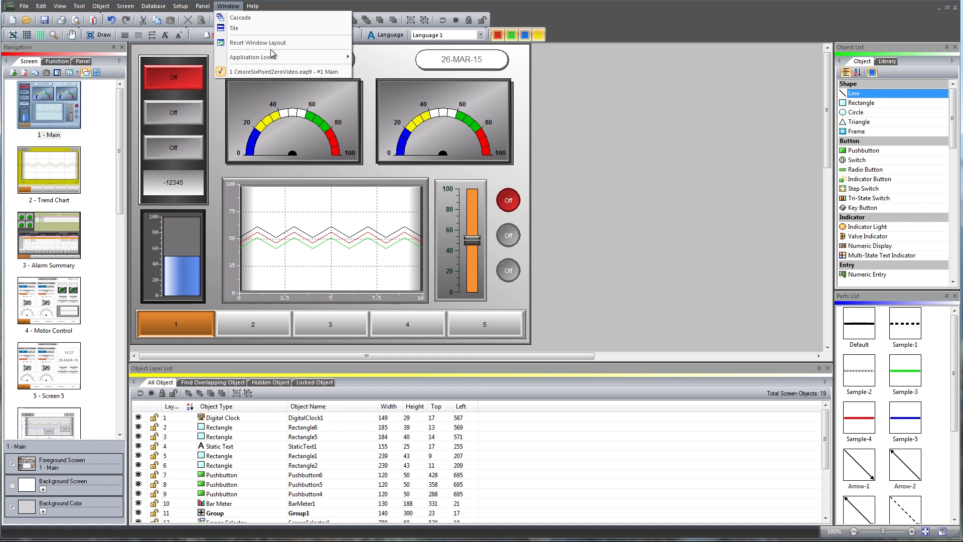
pyautogui.moveTo(253, 57)
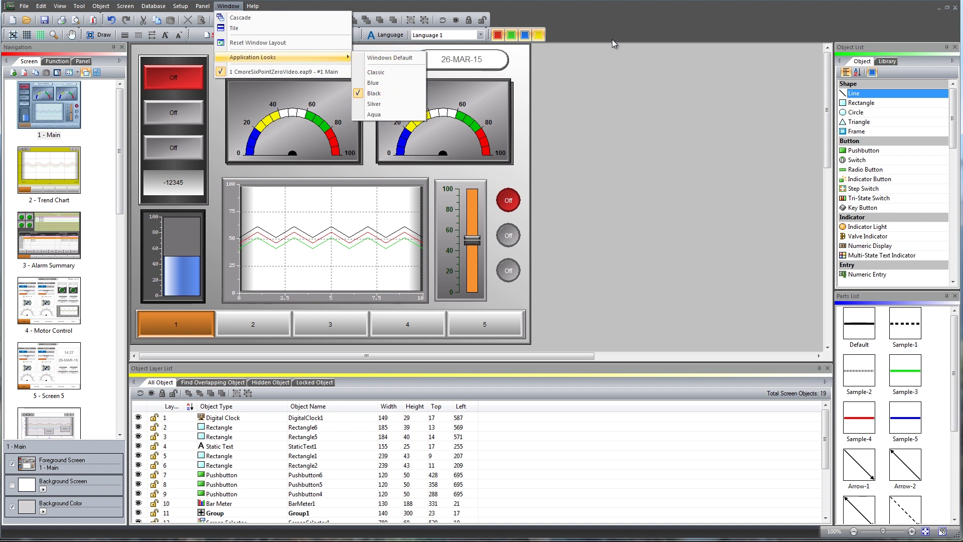
pyautogui.click(374, 115)
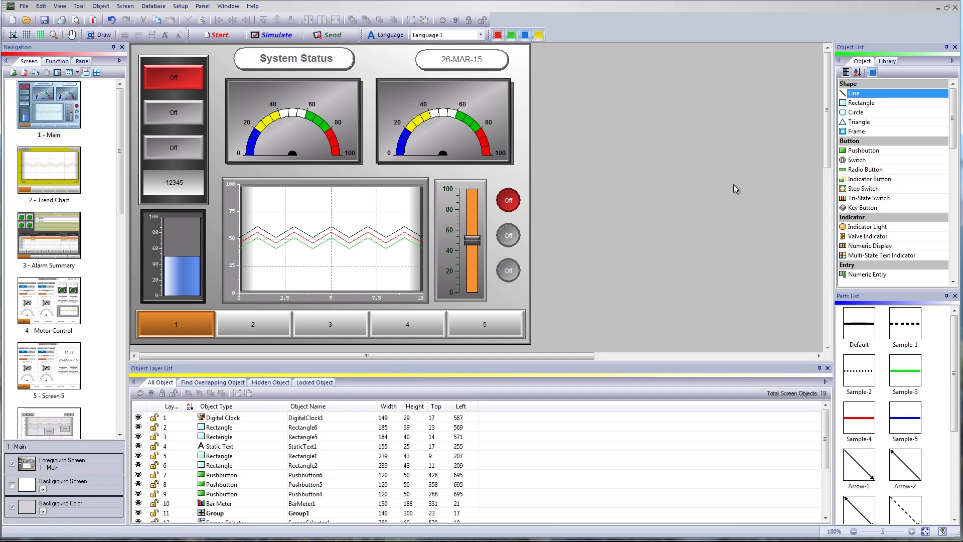
pyautogui.click(230, 7)
pyautogui.moveTo(253, 58)
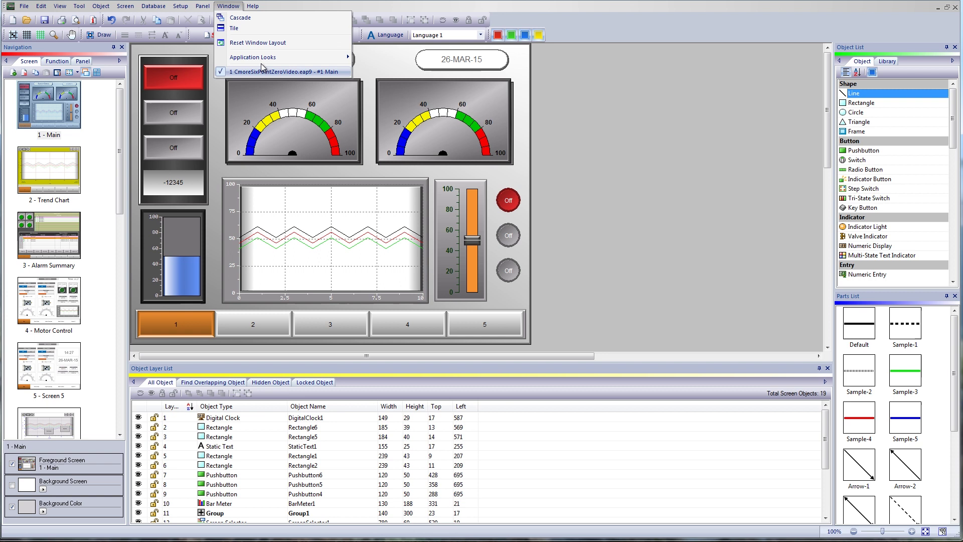
pyautogui.click(390, 94)
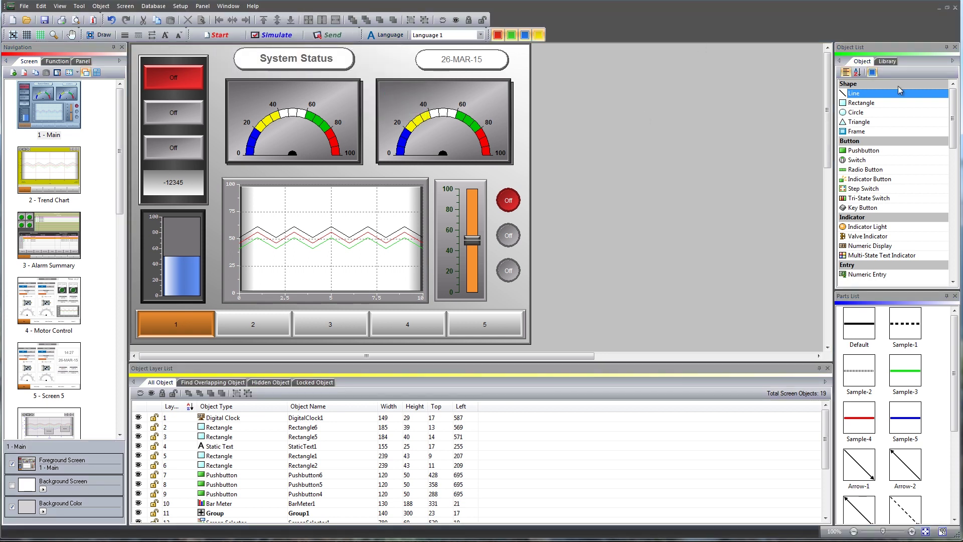
# - Drag the object and parts lists to new docks, then reset the window layout
pyautogui.moveTo(905, 49); pyautogui.dragTo(503, 203)
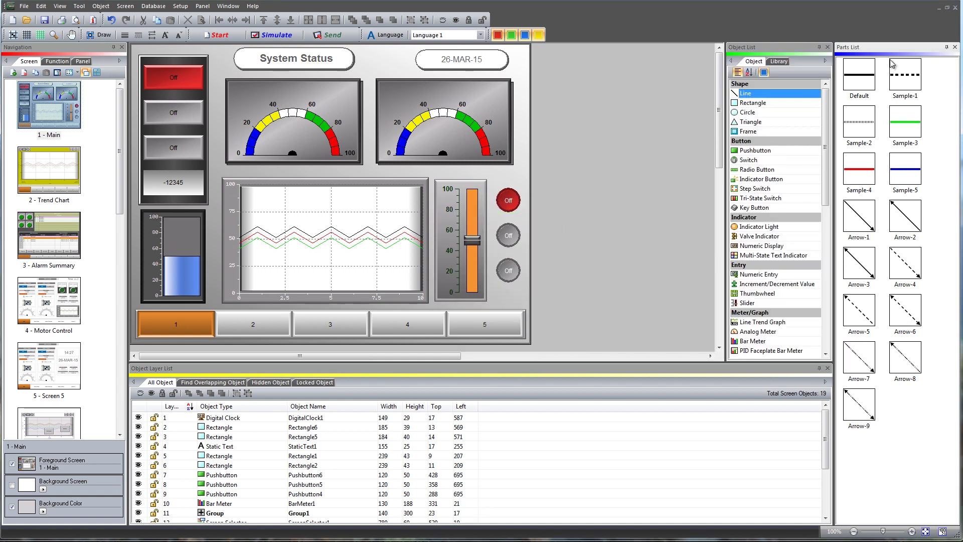
pyautogui.moveTo(891, 52); pyautogui.dragTo(489, 218)
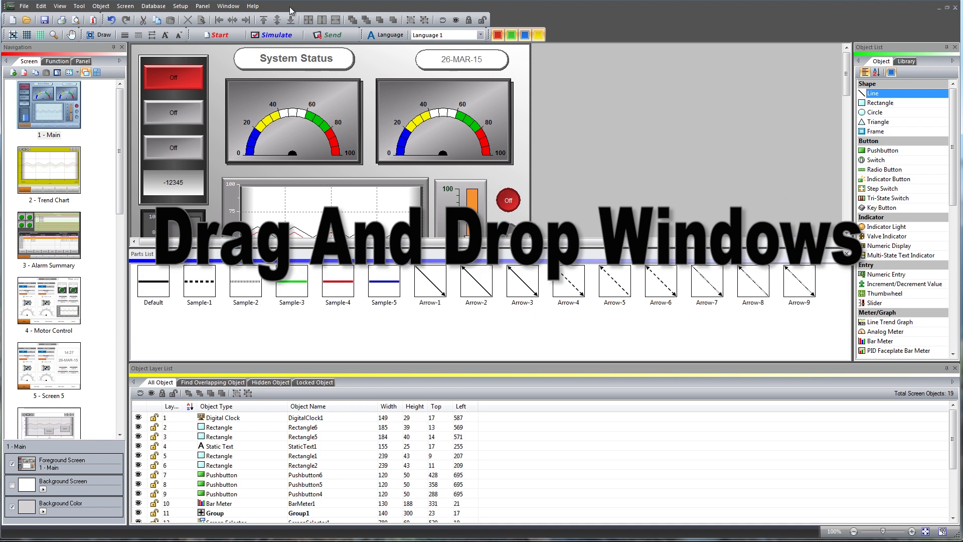
pyautogui.click(228, 6)
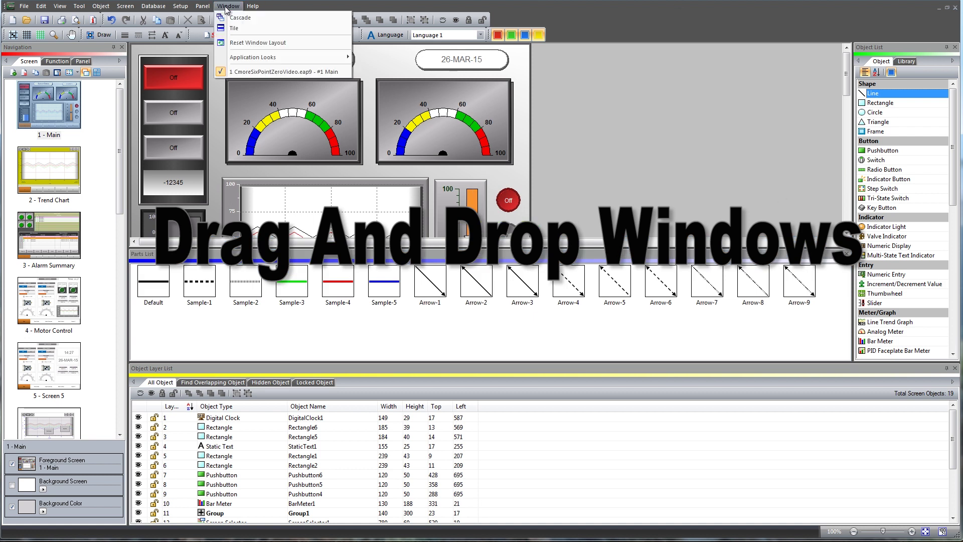
pyautogui.click(267, 50)
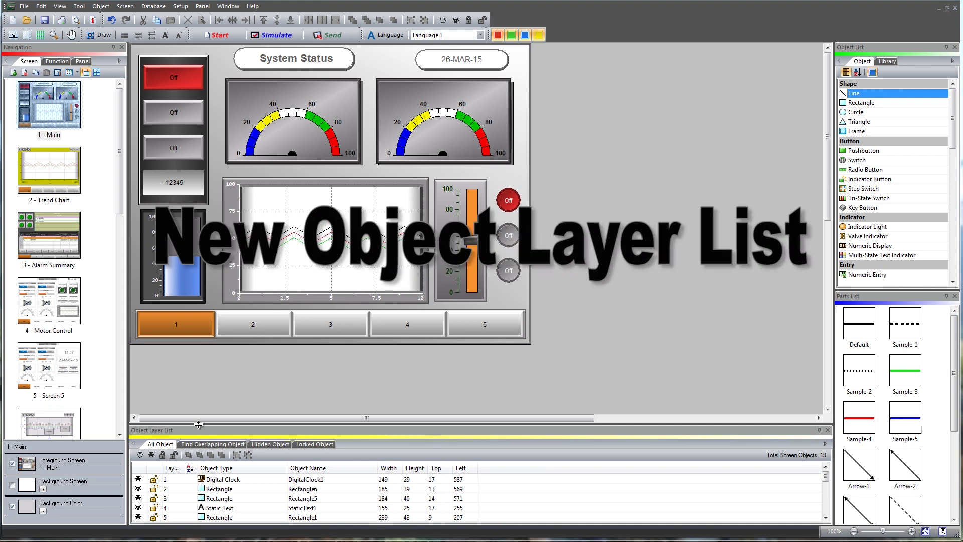
# - Enlarge the Object Layer List and browse its Overlapping, Hidden, Locked and All tabs
pyautogui.moveTo(202, 373); pyautogui.dragTo(155, 372)
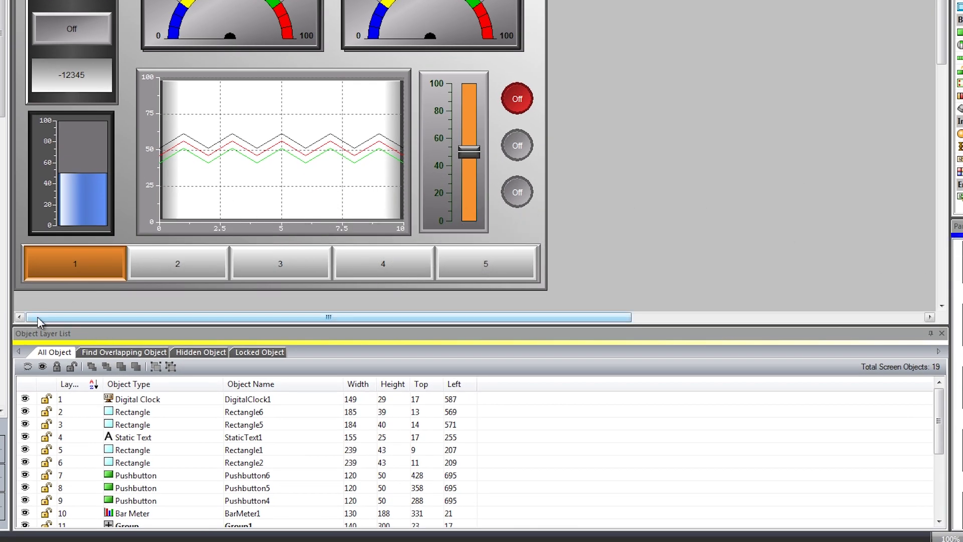
pyautogui.click(118, 353)
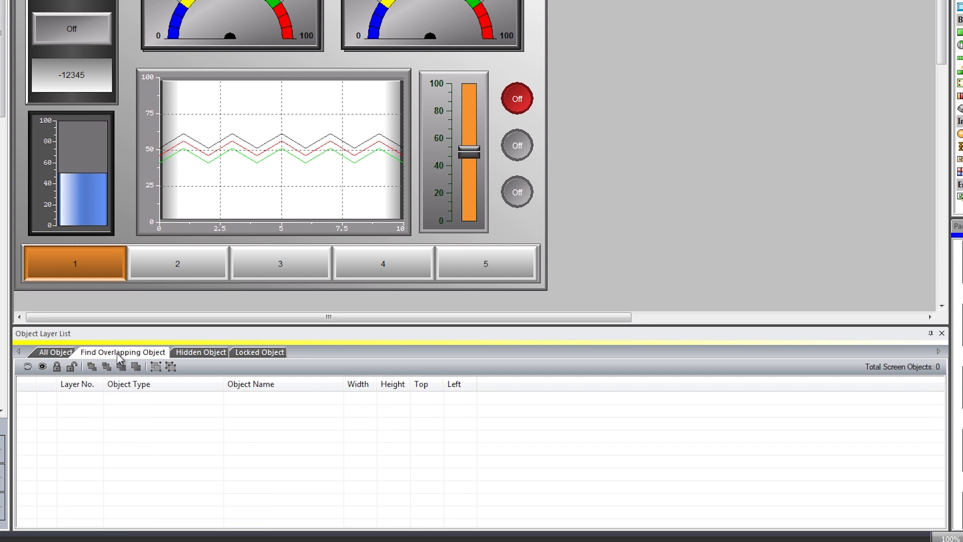
pyautogui.click(200, 356)
pyautogui.click(257, 354)
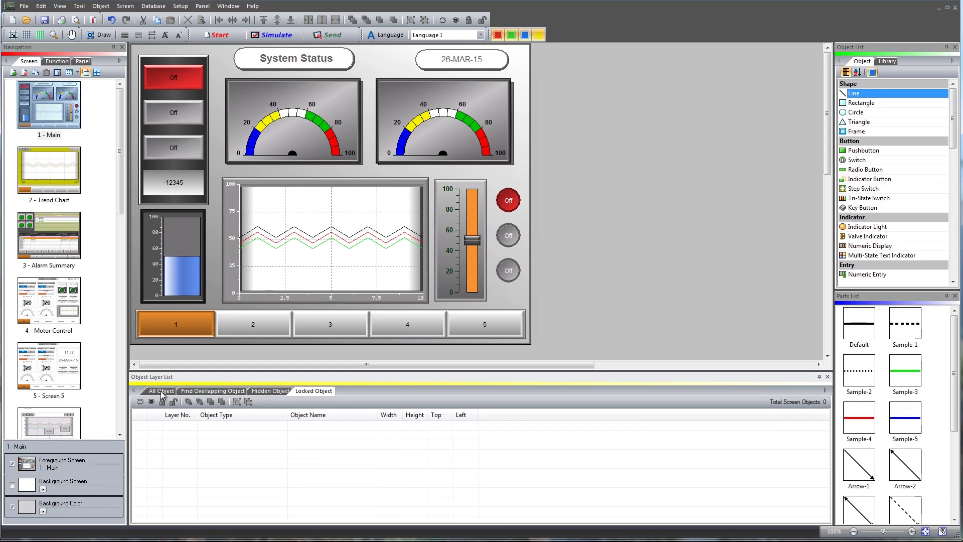
pyautogui.click(162, 392)
# - Select Group1, list its overlapping objects, expand it, and select Pushbuttons 1, 2 and 3
pyautogui.click(185, 160)
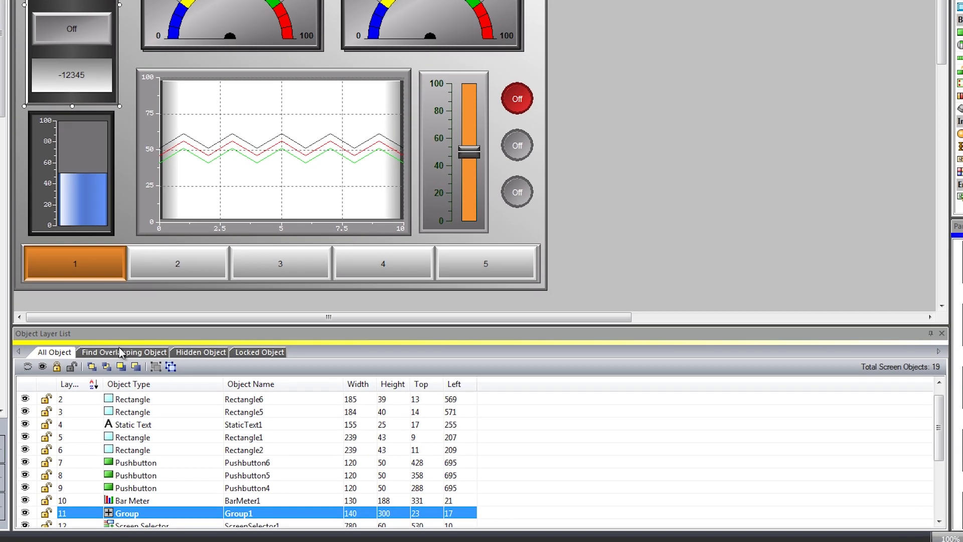
pyautogui.click(203, 392)
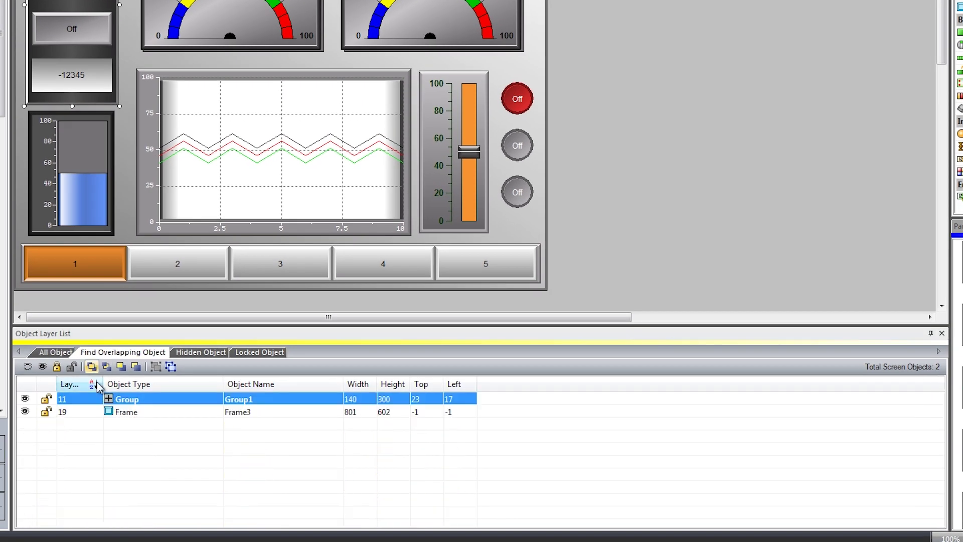
pyautogui.click(109, 399)
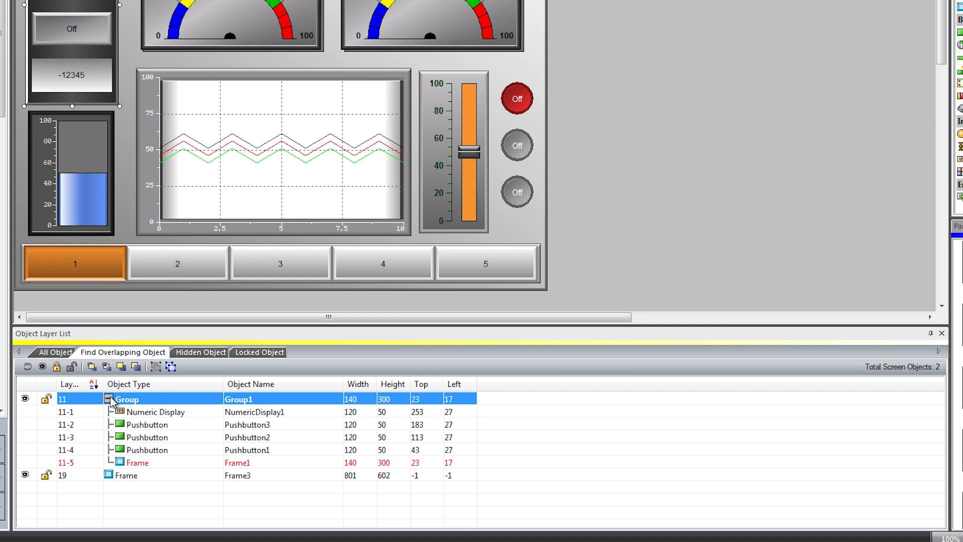
pyautogui.click(154, 451)
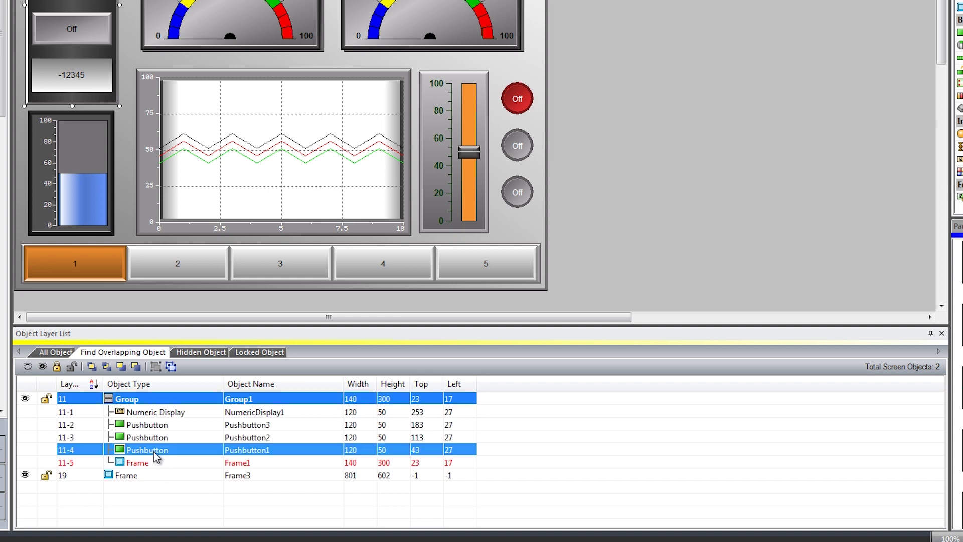
pyautogui.click(154, 436)
pyautogui.click(152, 426)
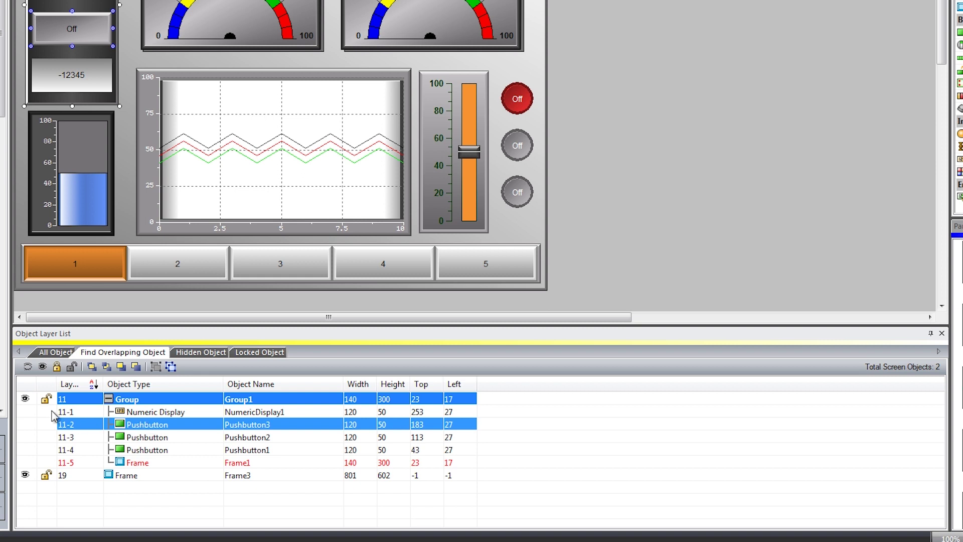
# - Hide Group1, check the hidden objects list, then make Group1 visible again
pyautogui.click(25, 399)
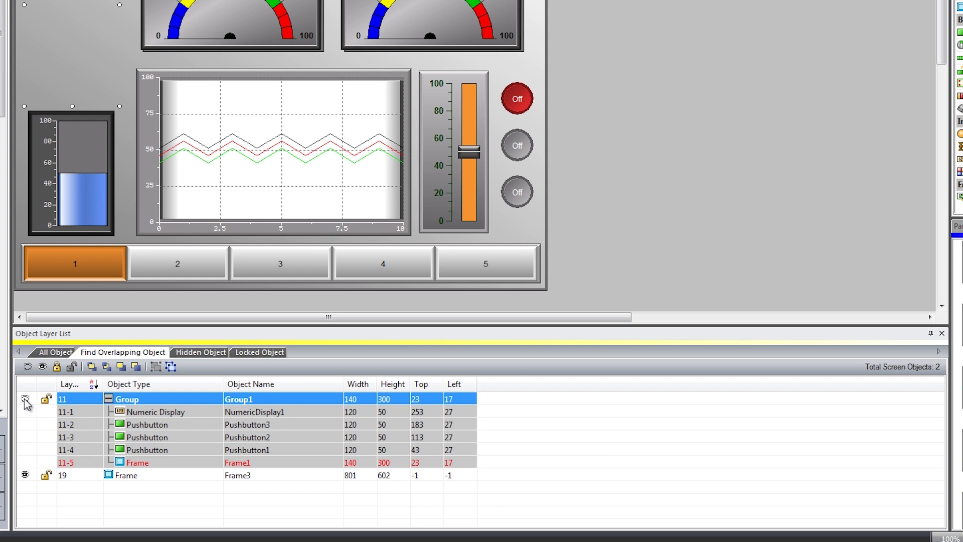
pyautogui.click(209, 352)
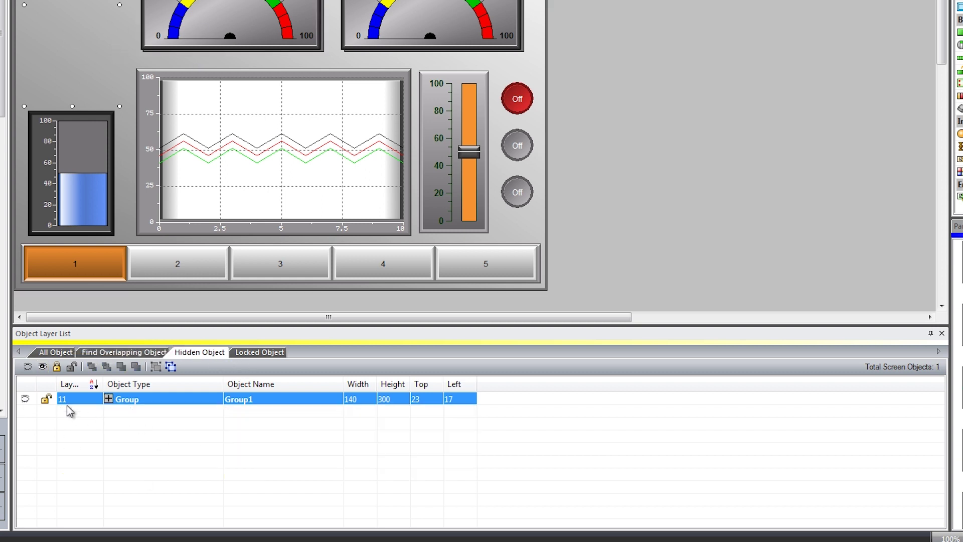
pyautogui.click(25, 399)
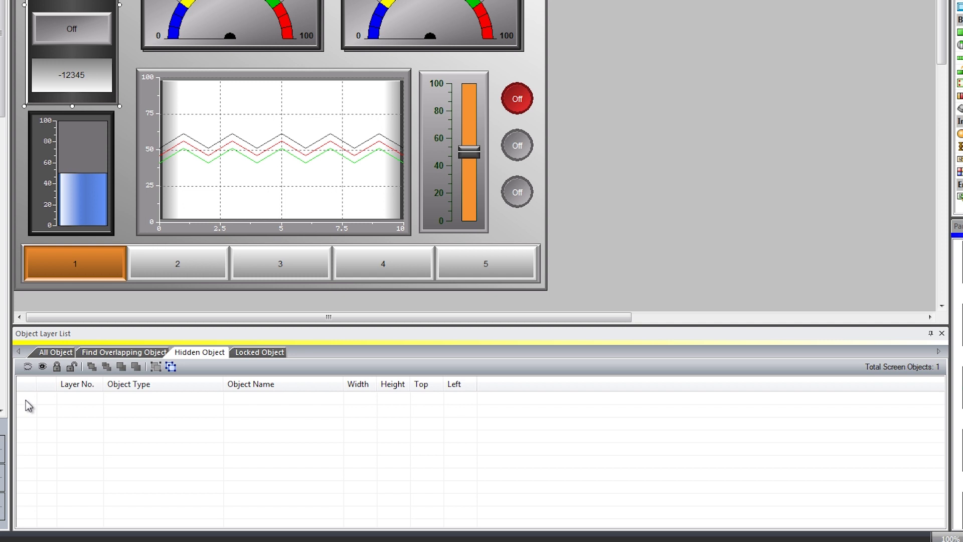
pyautogui.click(136, 354)
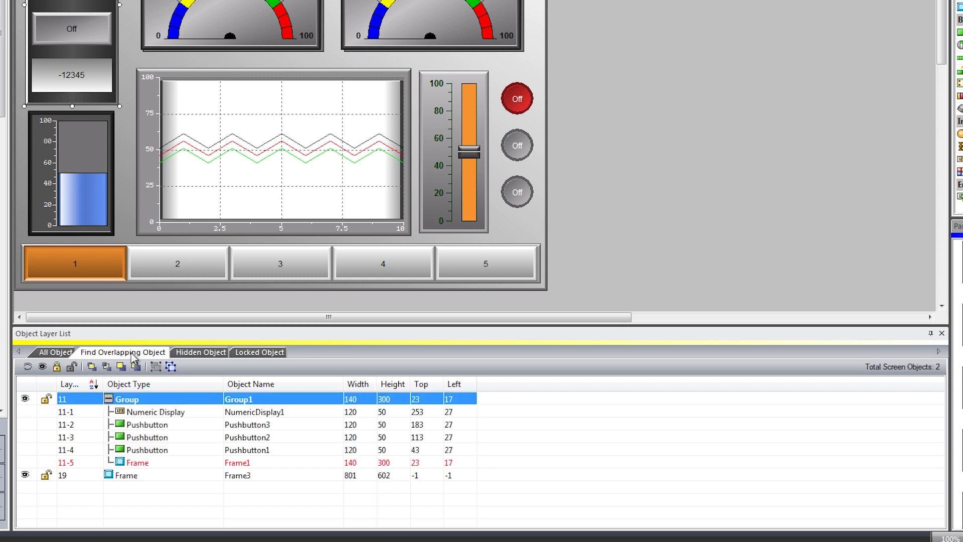
# - Lock Group1, confirm it is locked, unlock it, and show all 19 objects
pyautogui.click(46, 401)
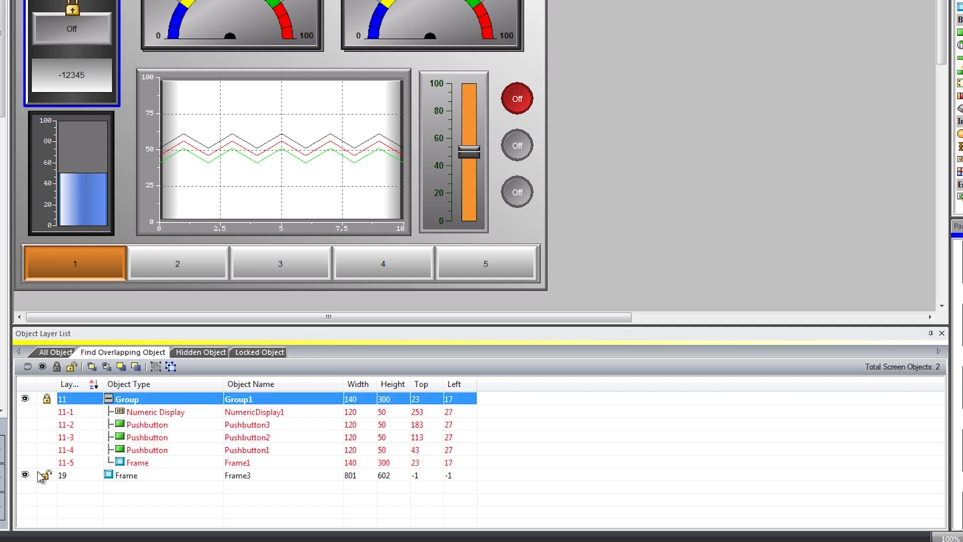
pyautogui.click(280, 353)
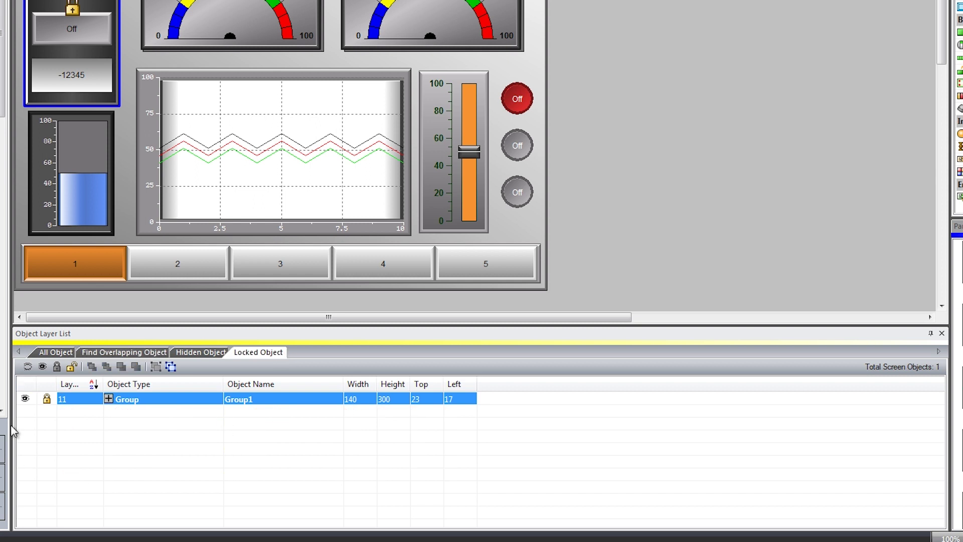
pyautogui.click(107, 69)
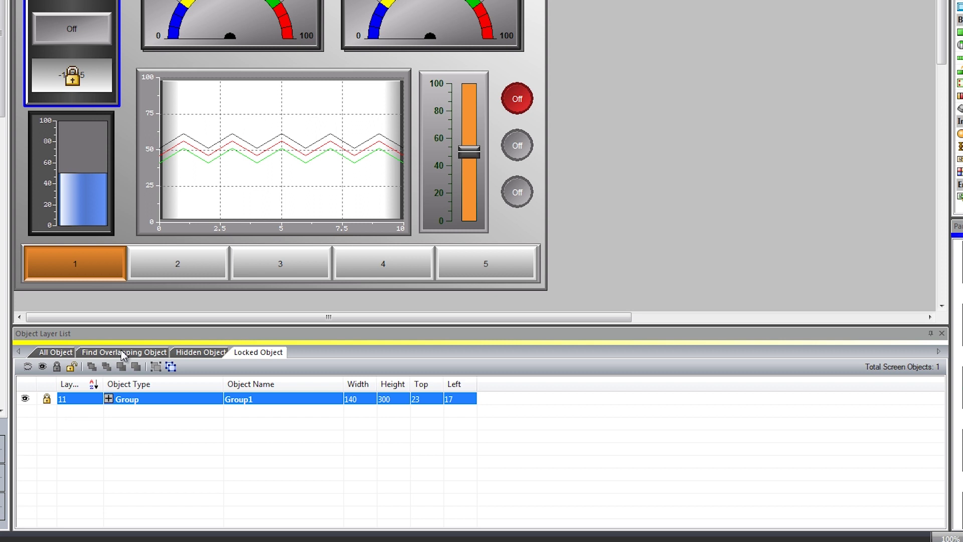
pyautogui.click(46, 399)
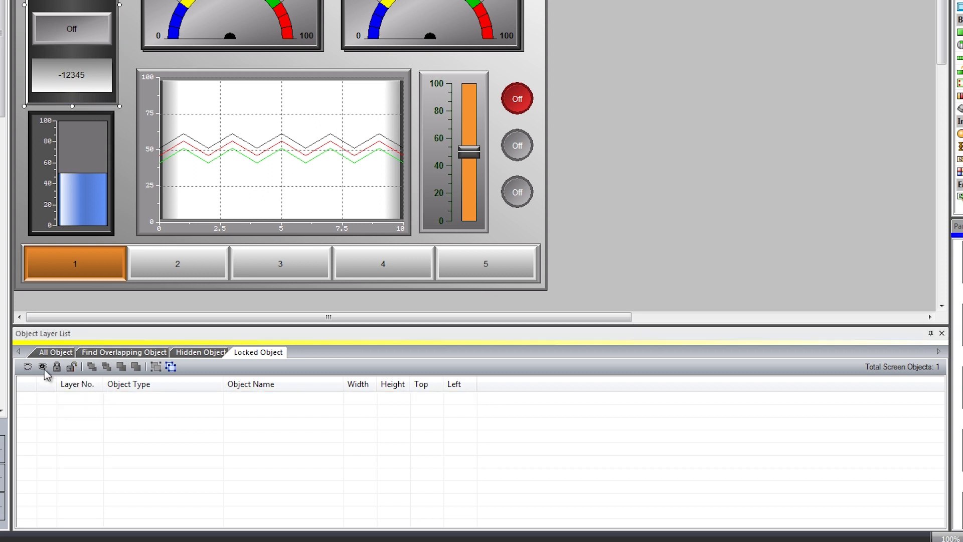
pyautogui.click(50, 352)
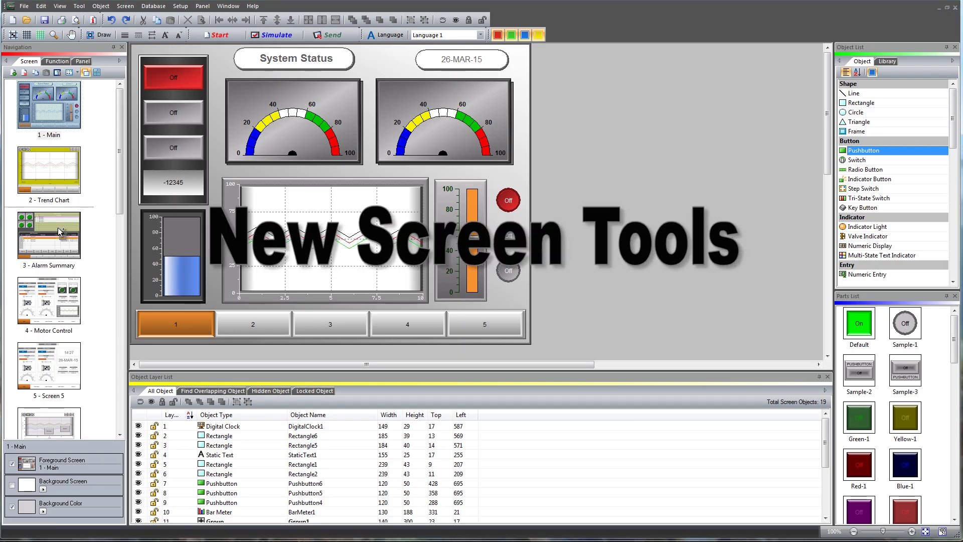
# - Move 1 - Main below 4 - Motor Control and open the 2 - Trend Chart screen
pyautogui.moveTo(80, 332); pyautogui.dragTo(81, 332)
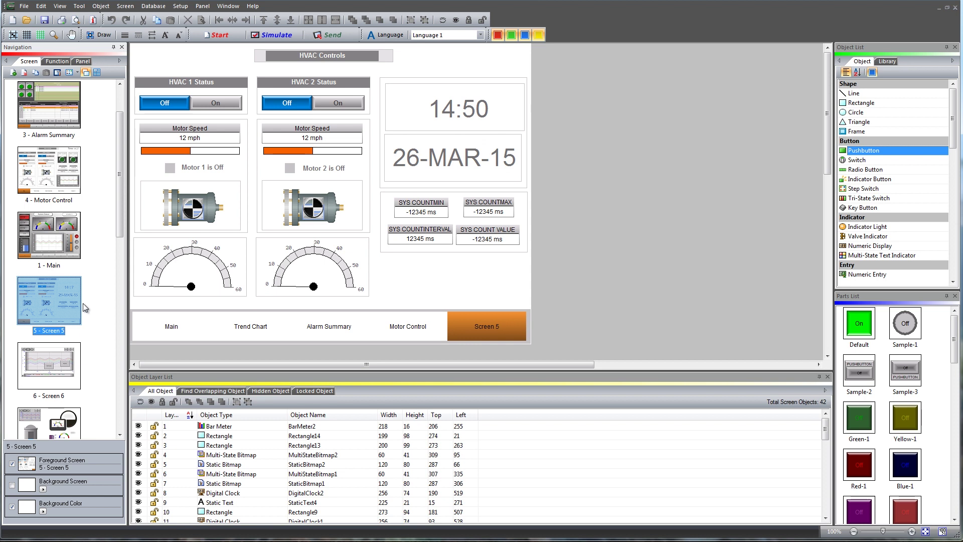
pyautogui.scroll(2, 119, 174)
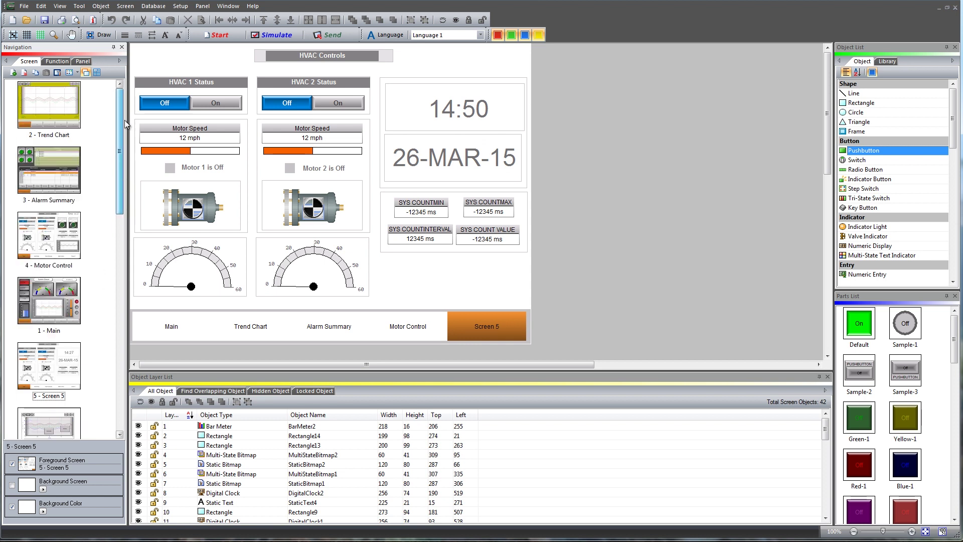
pyautogui.click(72, 107)
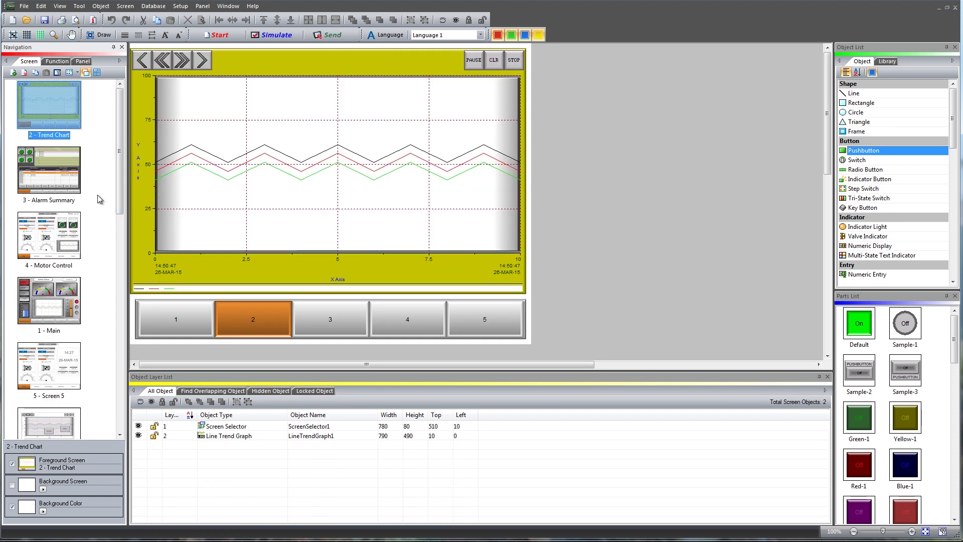
# - Drag 1 - Main to the top of the screen list and view its Jump to the Screen options
pyautogui.click(52, 304)
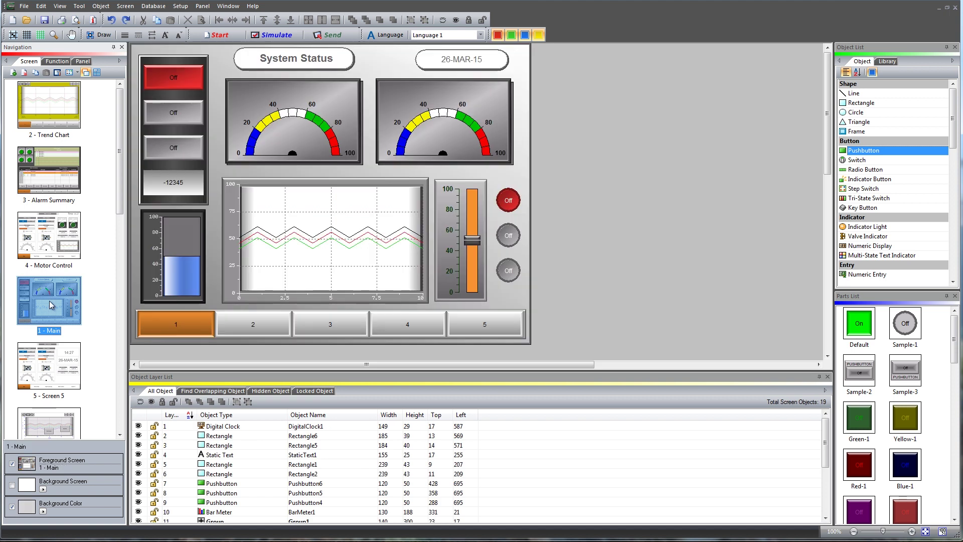
pyautogui.moveTo(51, 304); pyautogui.dragTo(48, 85)
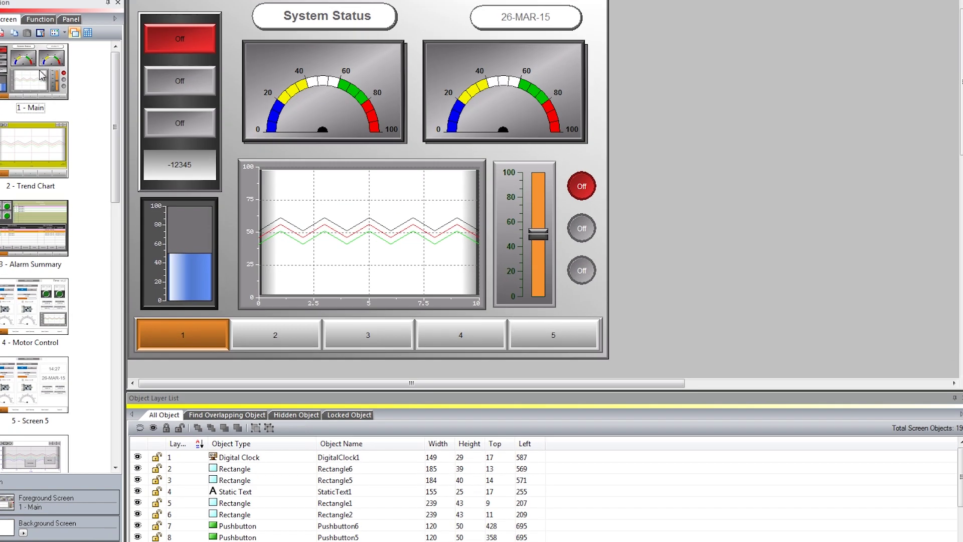
pyautogui.rightClick(58, 105)
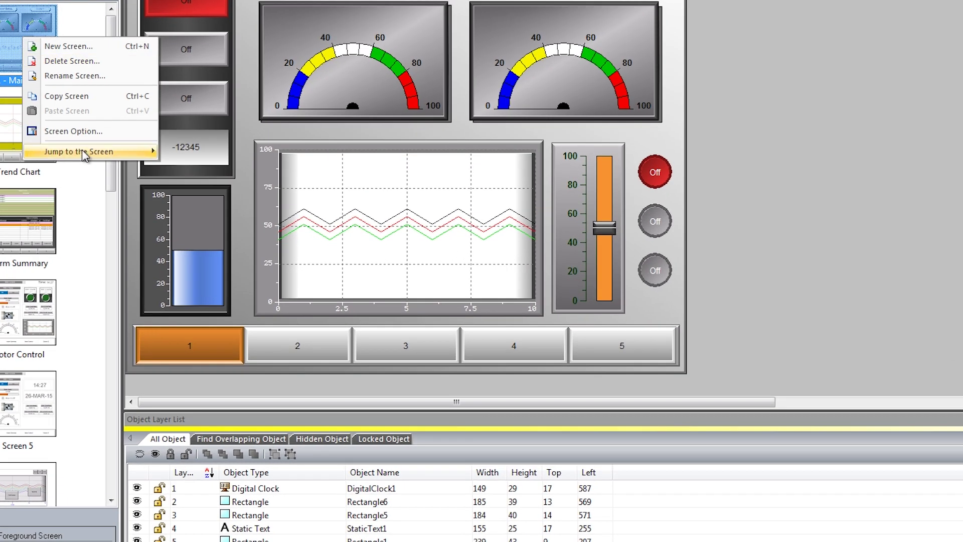
pyautogui.moveTo(79, 152)
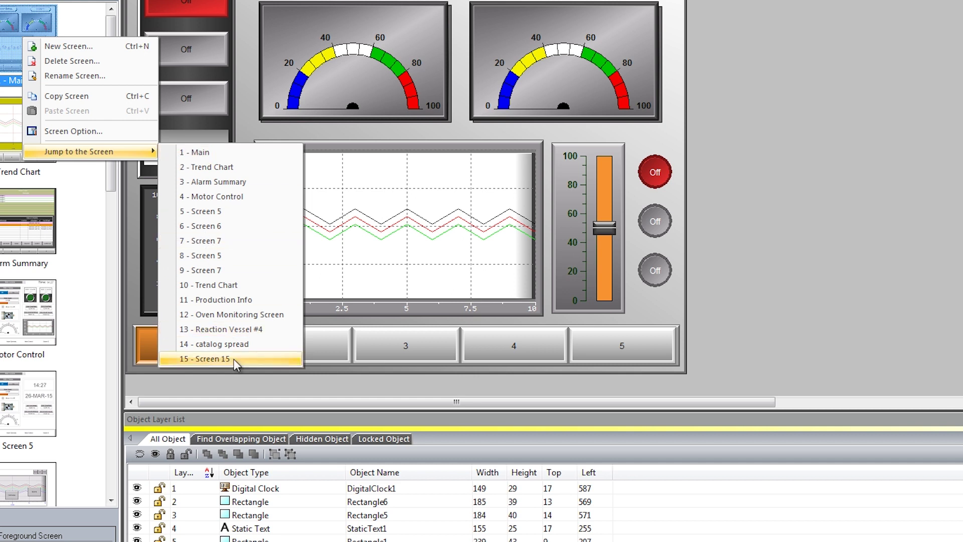
pyautogui.click(84, 261)
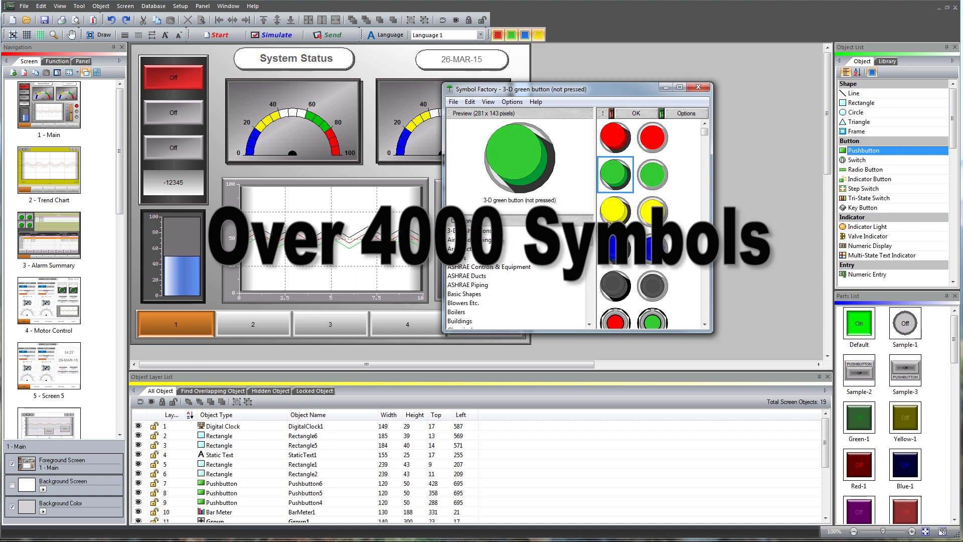
# - Browse several symbol categories and pick a gradient colour for the button's ON background
pyautogui.click(467, 284)
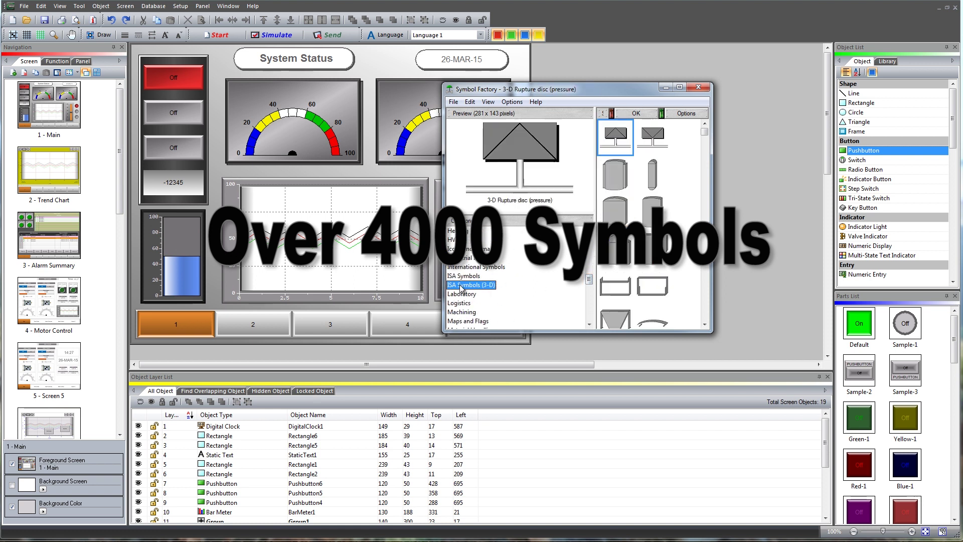
pyautogui.scroll(-5, 506, 301)
pyautogui.click(482, 294)
pyautogui.click(470, 321)
pyautogui.scroll(-3, 469, 322)
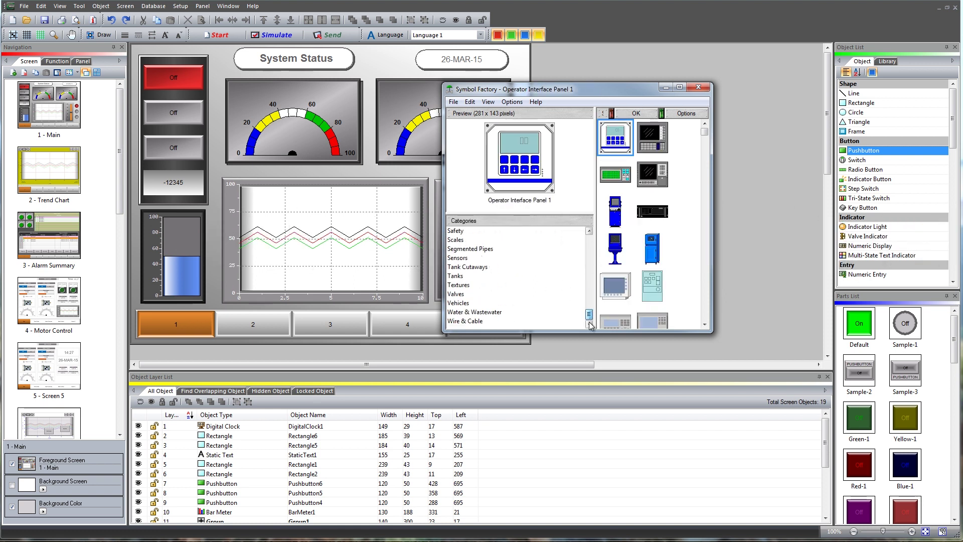
pyautogui.click(470, 313)
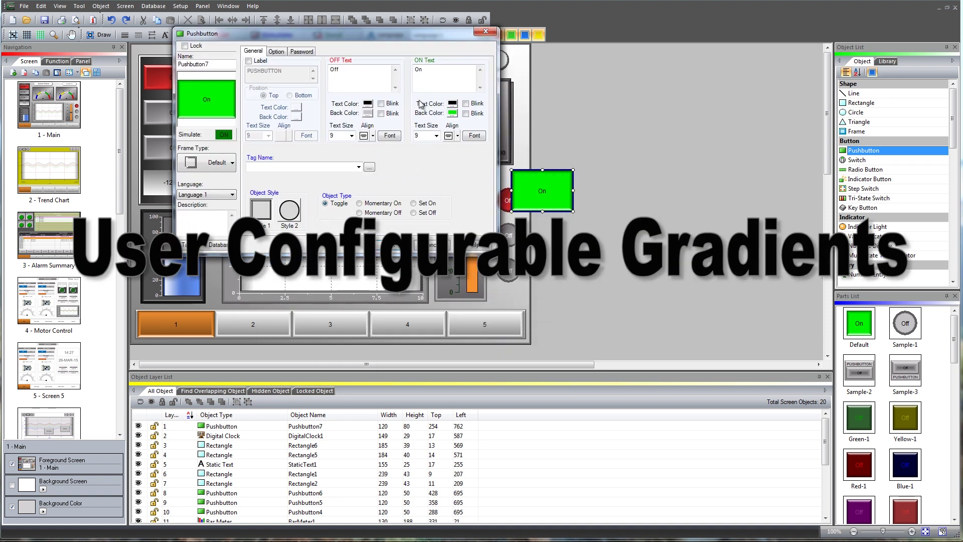
pyautogui.click(452, 113)
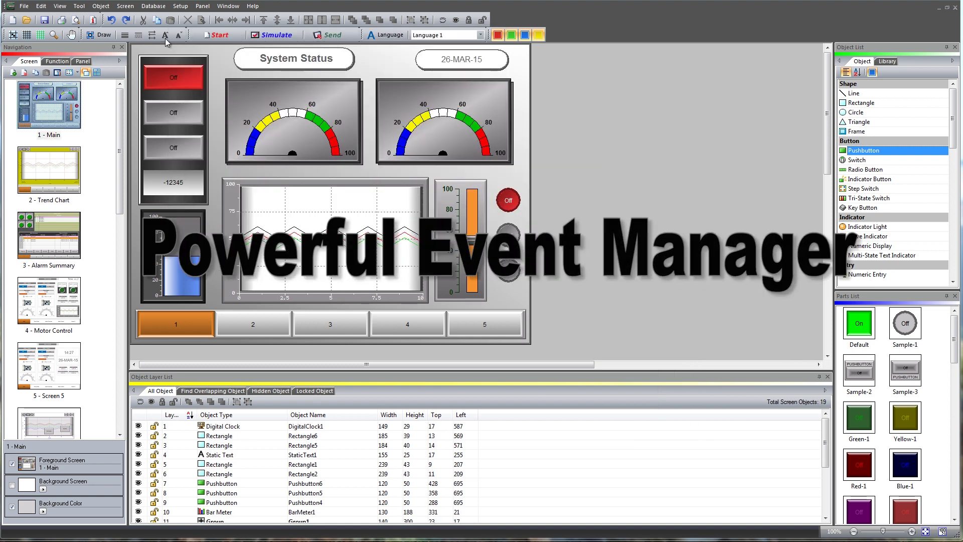
# - In Event Manager, add Tag event 8 watching four tags as a AND b AND c AND d
pyautogui.click(153, 6)
pyautogui.click(177, 30)
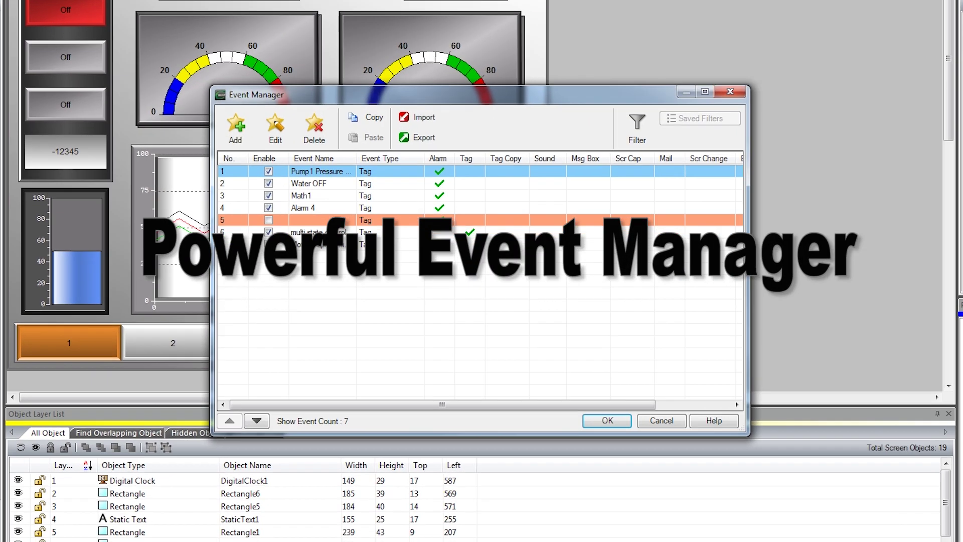
pyautogui.click(236, 126)
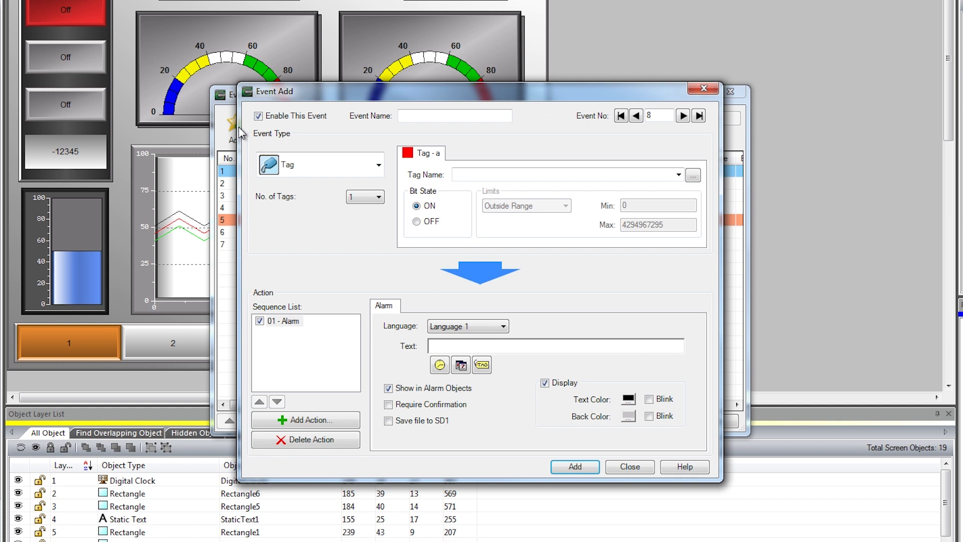
pyautogui.click(379, 165)
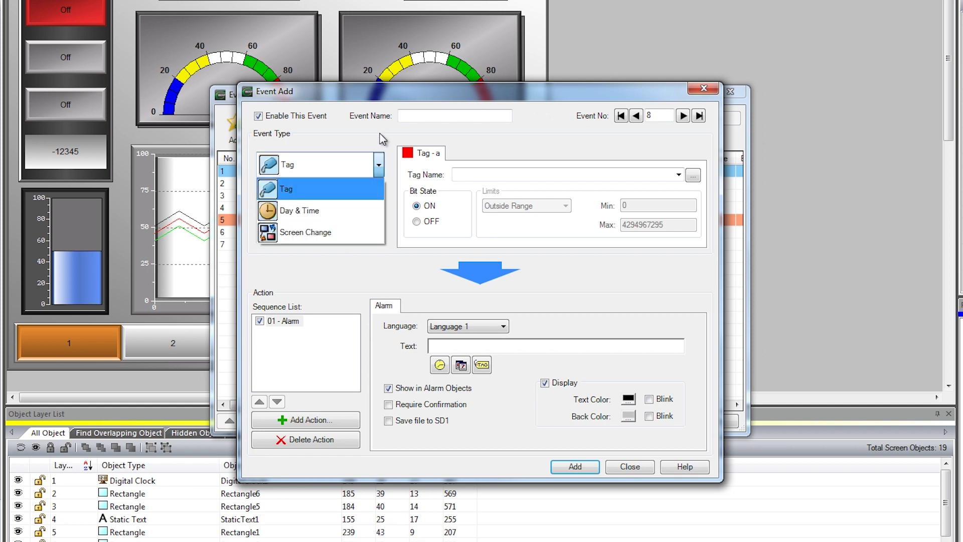
pyautogui.click(382, 164)
pyautogui.click(378, 197)
pyautogui.click(373, 235)
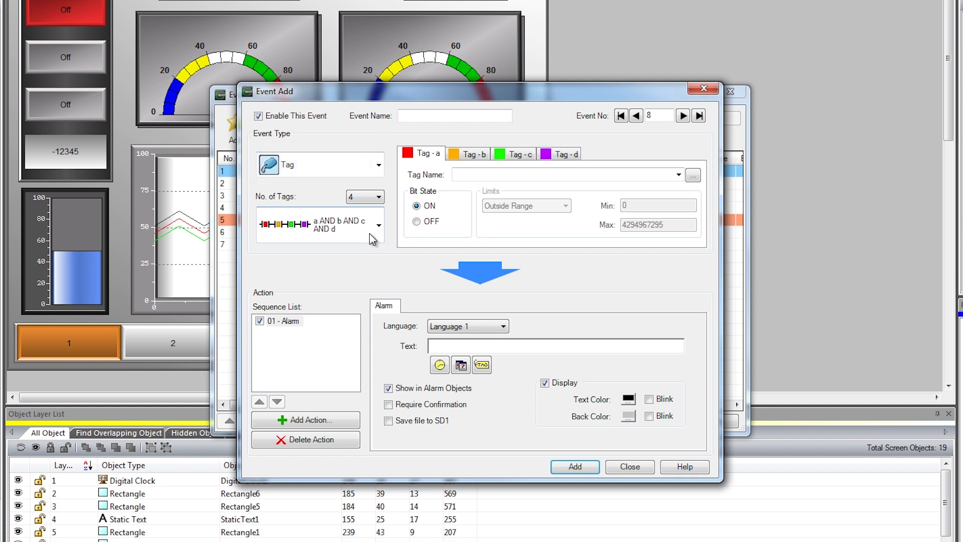
pyautogui.click(379, 228)
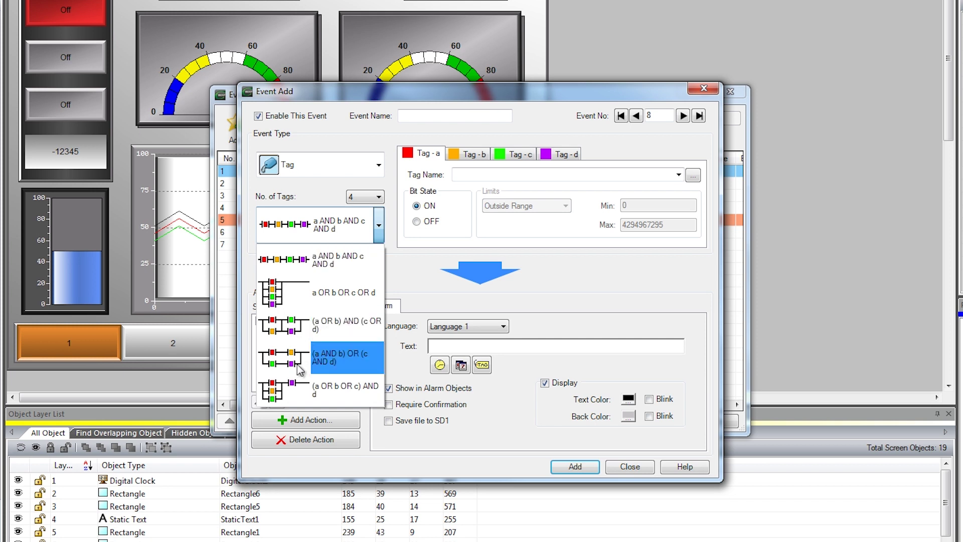
pyautogui.click(409, 282)
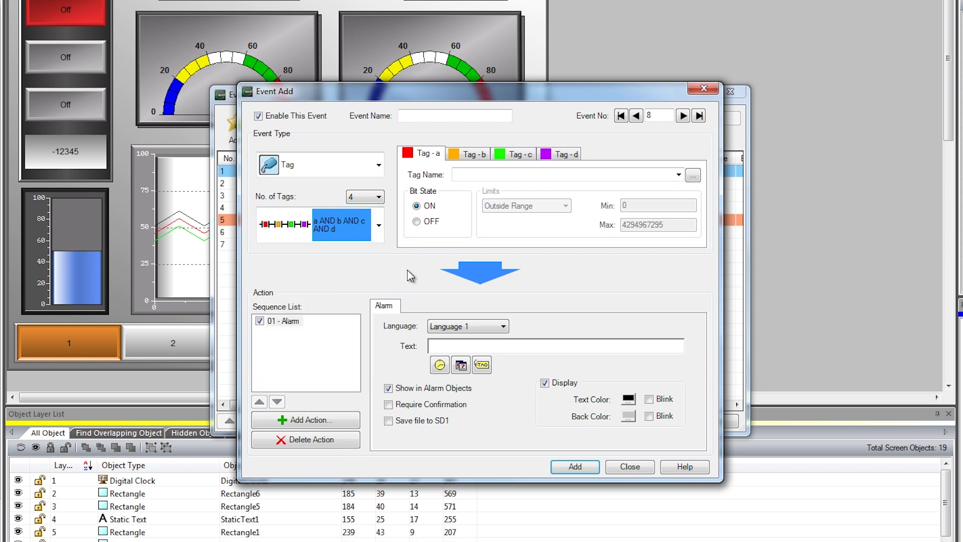
pyautogui.click(323, 420)
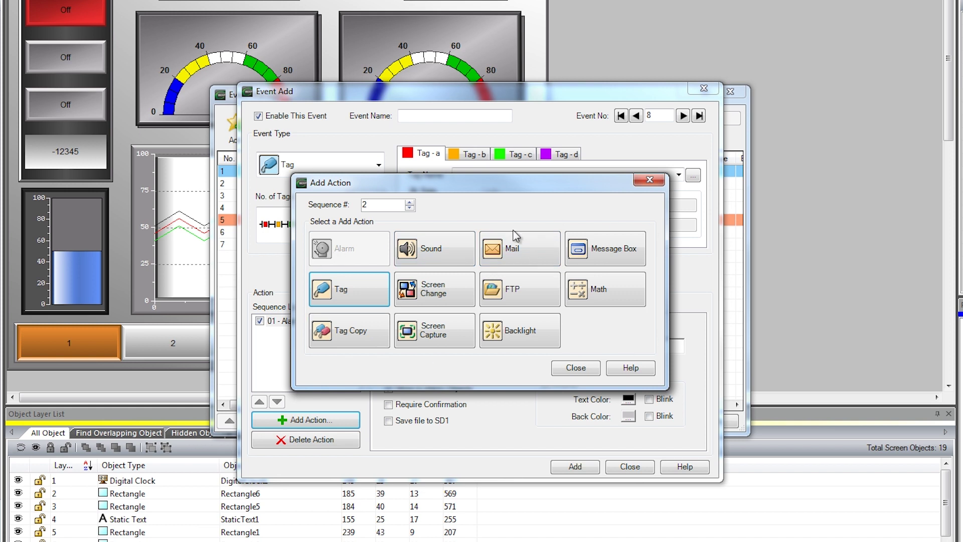
# - Choose a Math action and start its formula with 1234, SIN, METER1 and PIDBAR
pyautogui.click(627, 298)
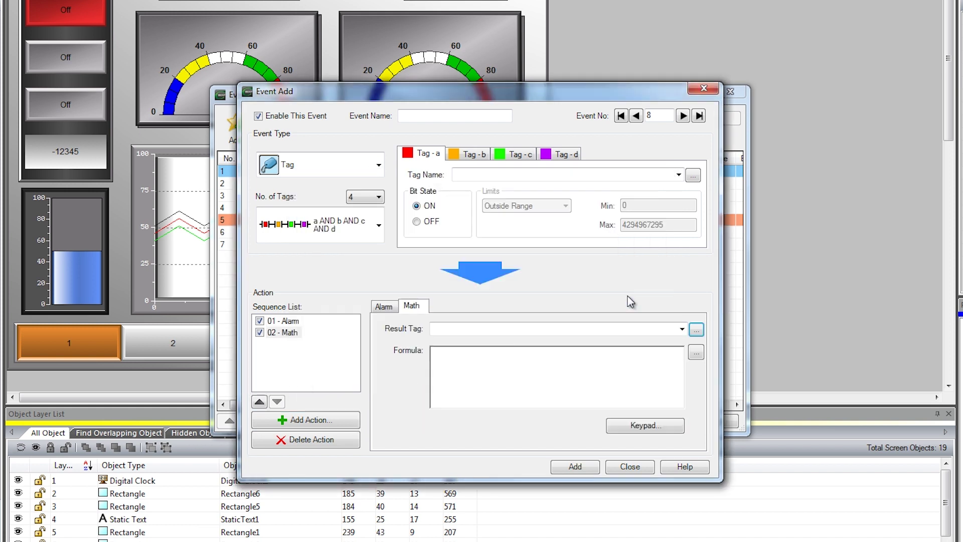
pyautogui.click(482, 360)
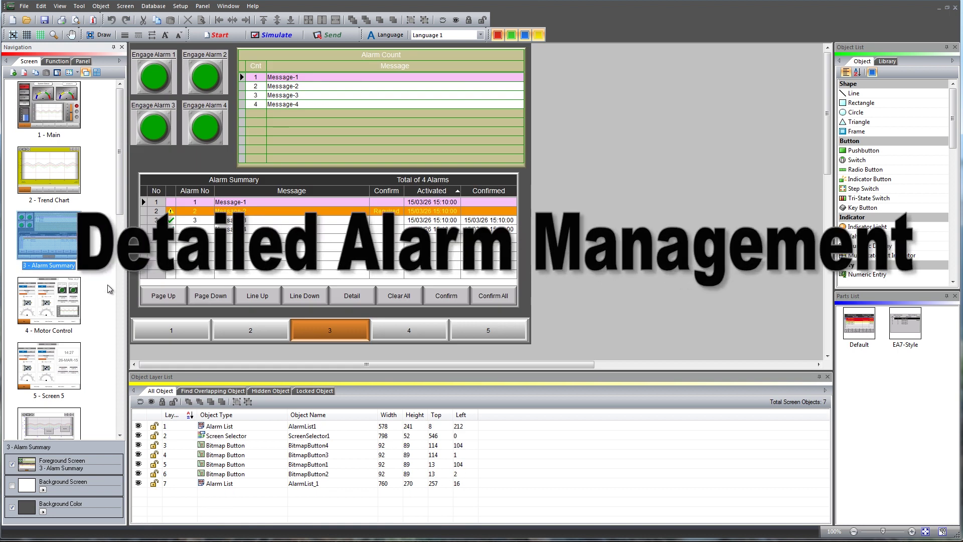
pyautogui.moveTo(953, 135); pyautogui.dragTo(953, 221)
# - Add an Alarm List, keep its filter on Show All Alarms, and view its Display settings
pyautogui.doubleClick(862, 197)
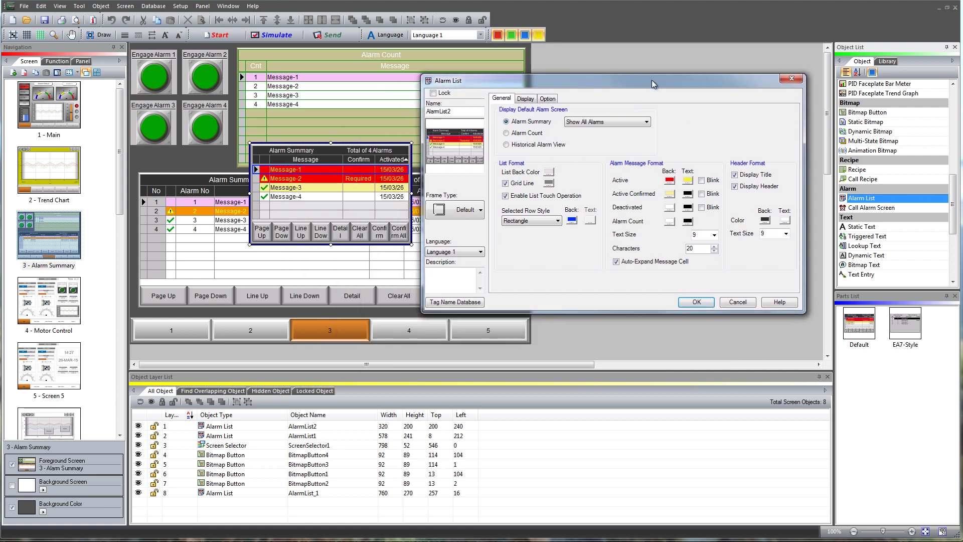
pyautogui.moveTo(529, 160); pyautogui.dragTo(669, 66)
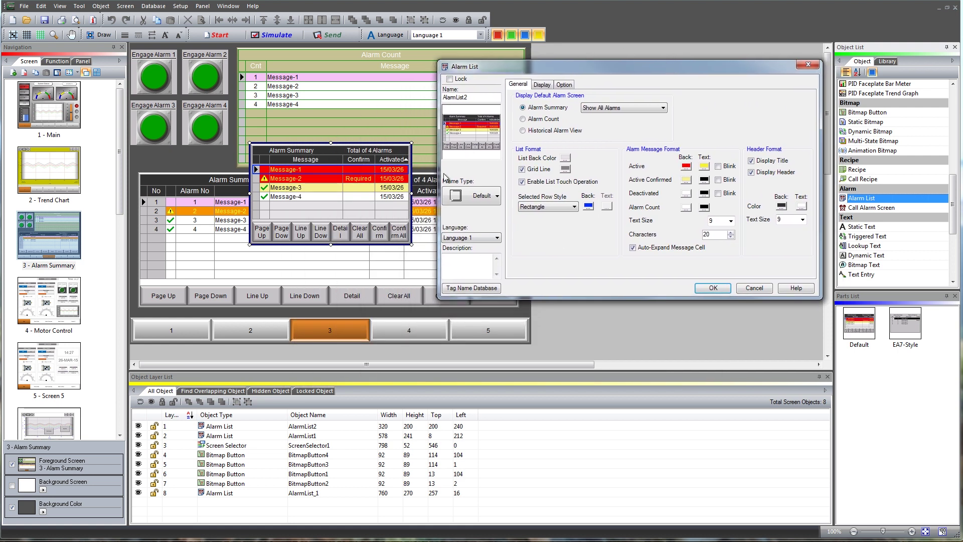
pyautogui.click(638, 114)
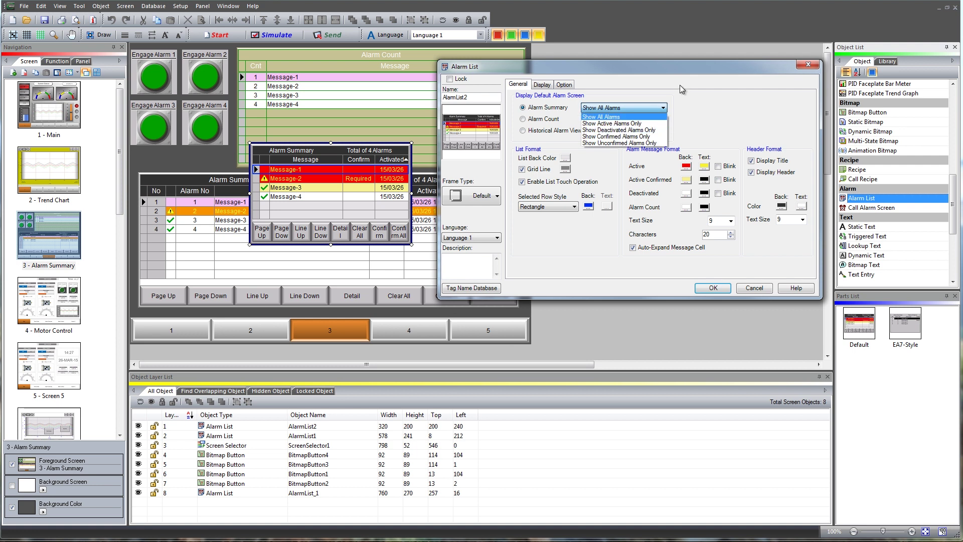
pyautogui.click(621, 91)
pyautogui.click(548, 88)
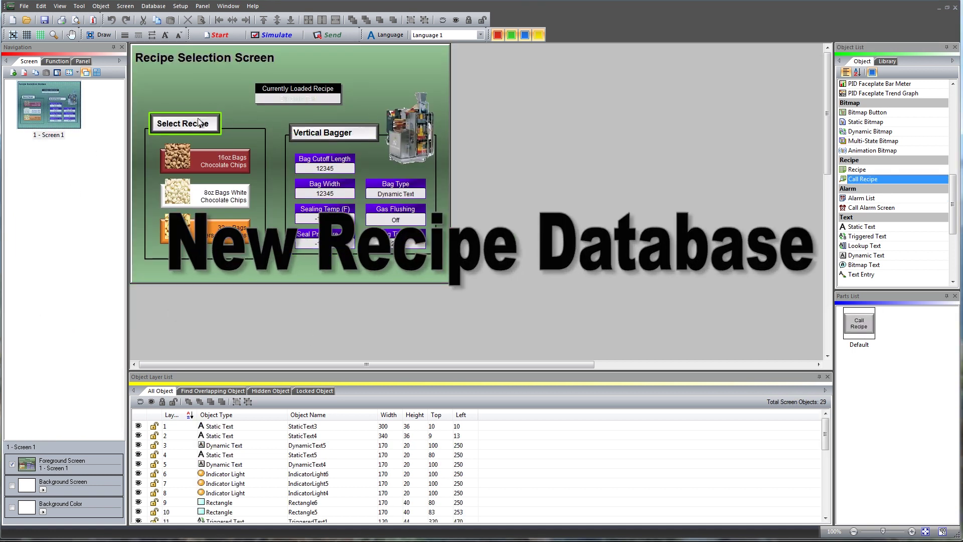
pyautogui.doubleClick(236, 166)
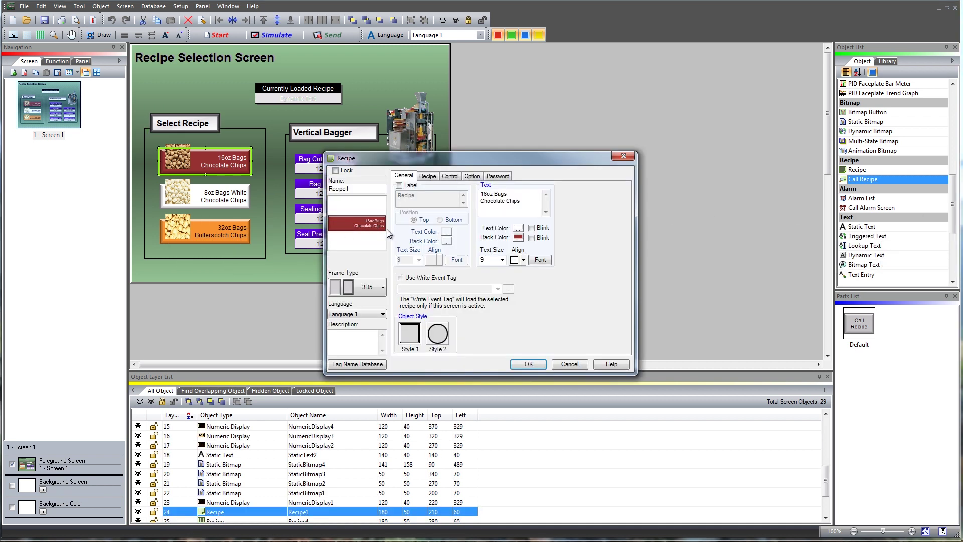
pyautogui.click(427, 176)
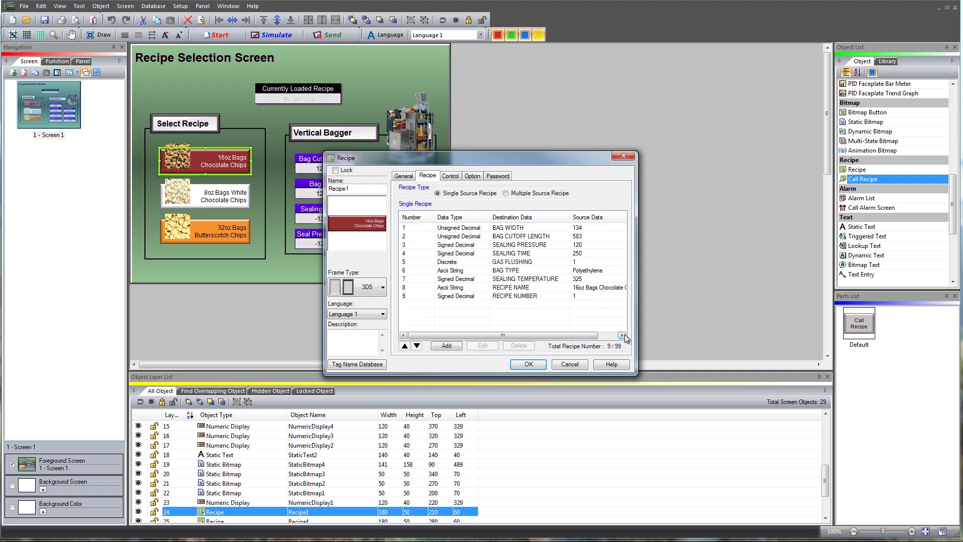
pyautogui.click(527, 365)
pyautogui.click(447, 314)
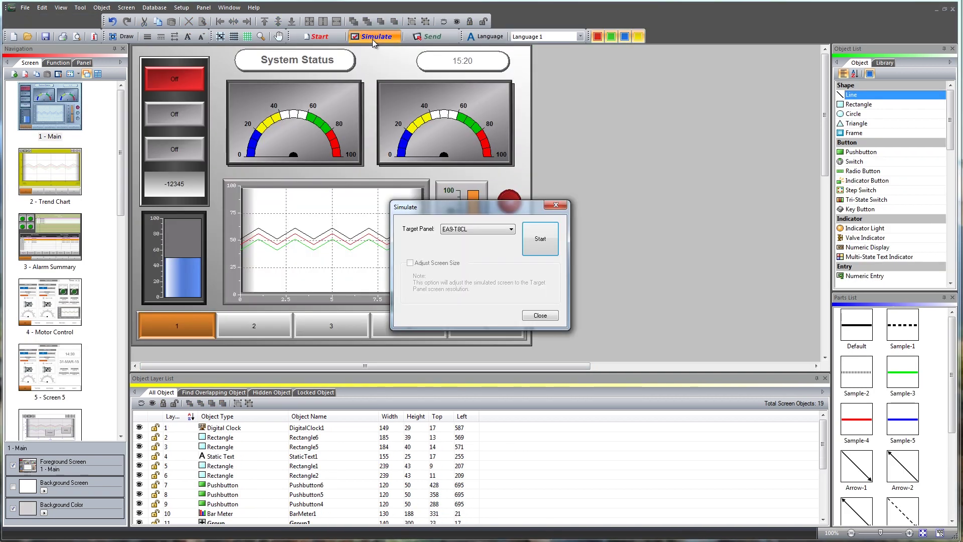
# - Start simulating the Main screen with EA9-T12CL as the target panel
pyautogui.click(512, 229)
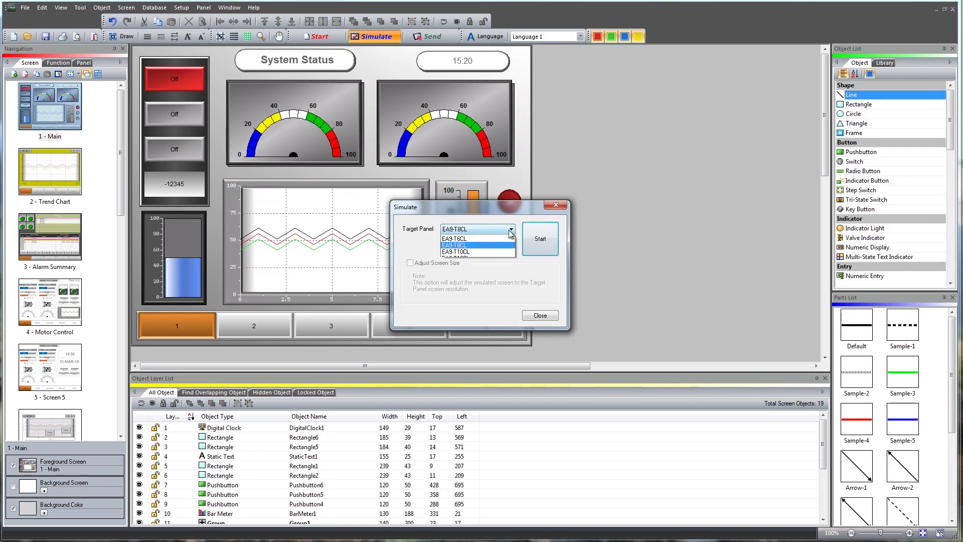
pyautogui.click(493, 270)
pyautogui.click(539, 241)
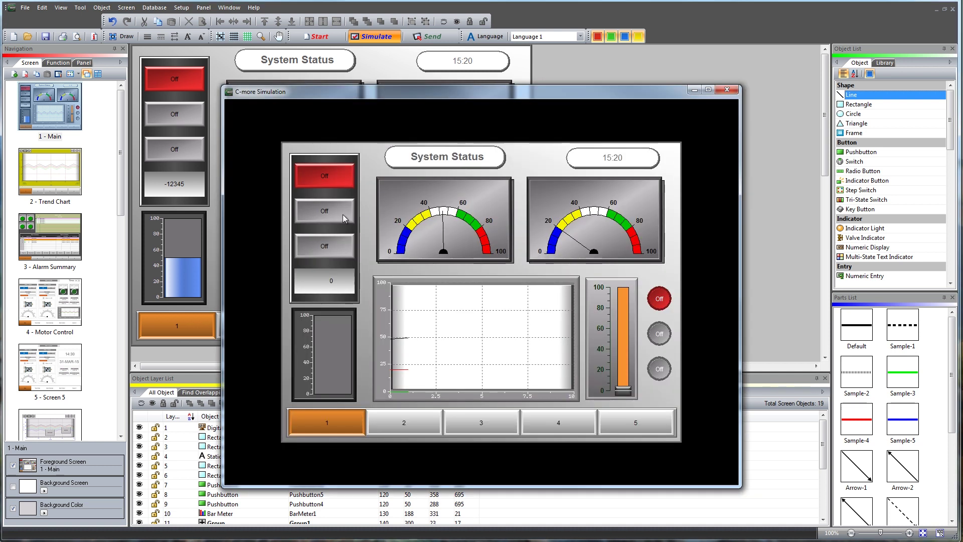
# - Turn the second and third pushbuttons on, then show AutomationDirect's YouTube channel
pyautogui.click(342, 214)
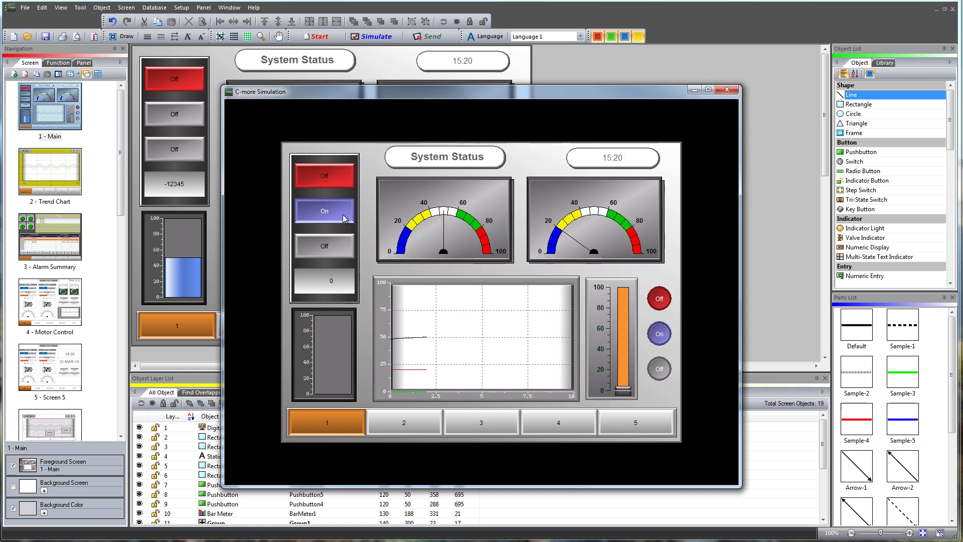
pyautogui.click(349, 255)
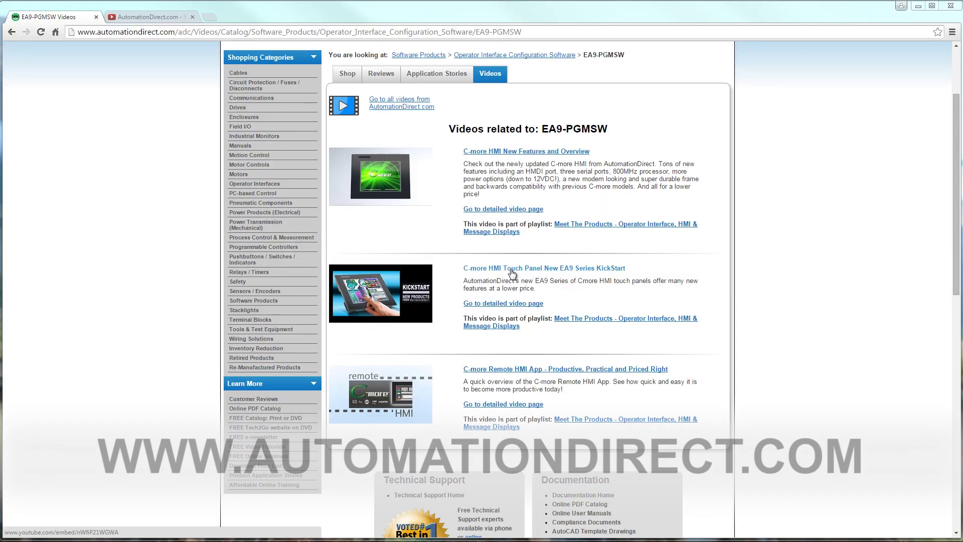
pyautogui.click(141, 18)
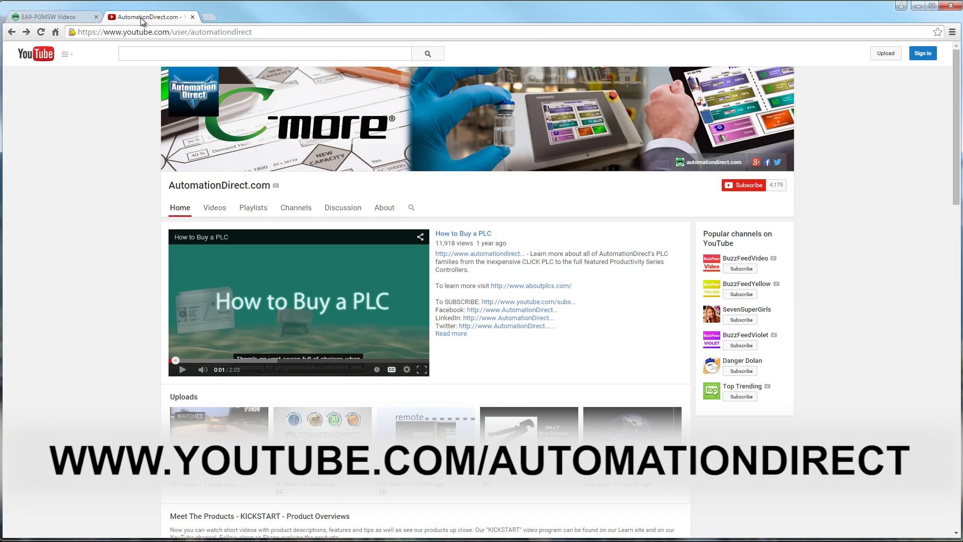